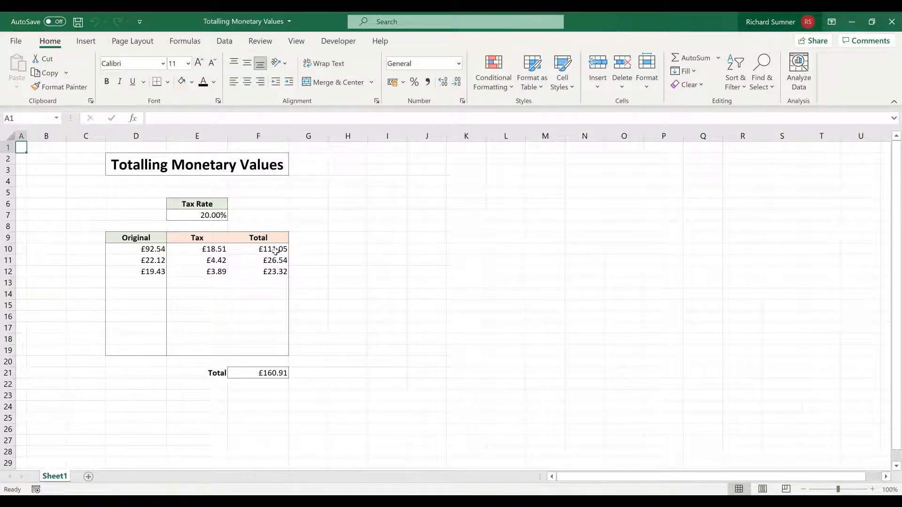
Examine the Total column F10:F19, the sum formula in F21, the tax formula in E10, the original amounts and the tax rate
left_click_drag(275, 250, 274, 304)
left_click_drag(275, 250, 275, 306)
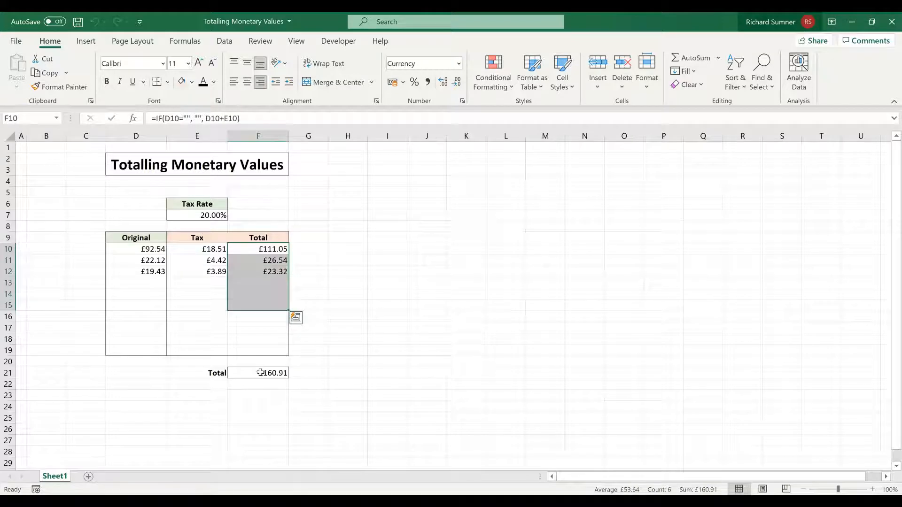
left_click(261, 373)
left_click_drag(269, 251, 266, 352)
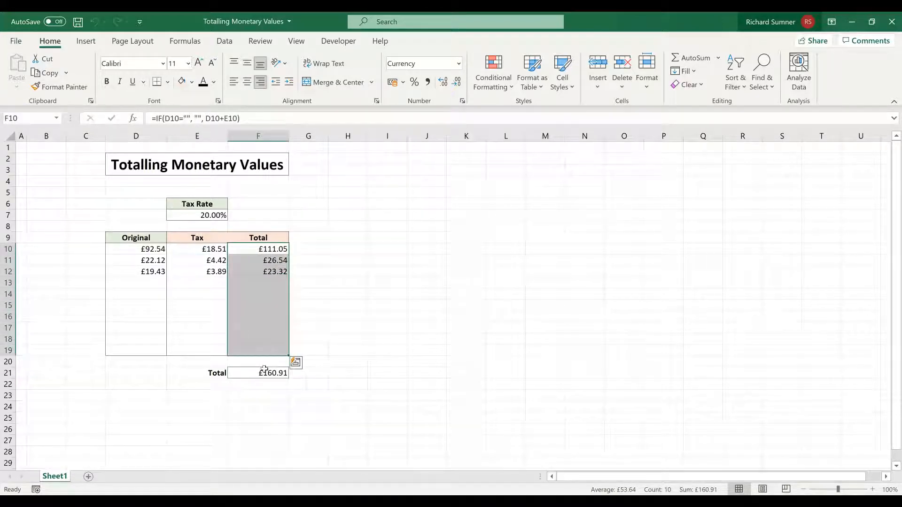
left_click(264, 372)
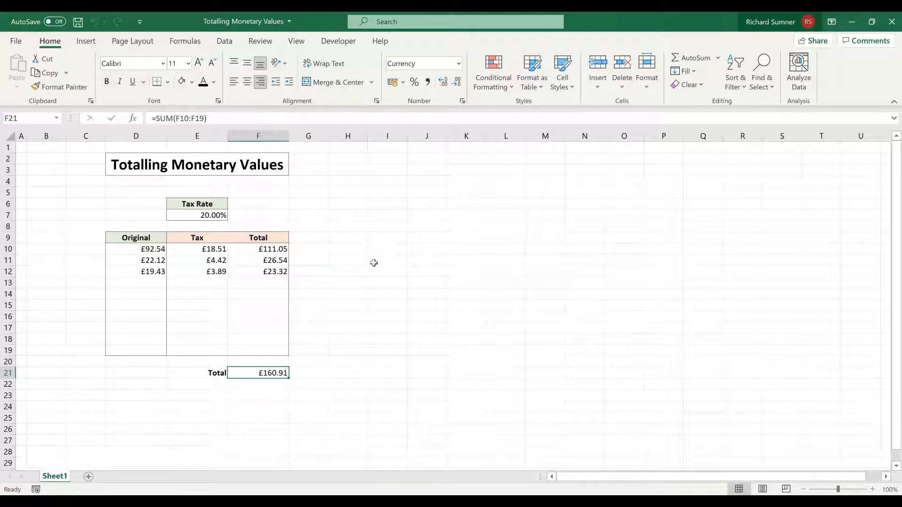
left_click(200, 250)
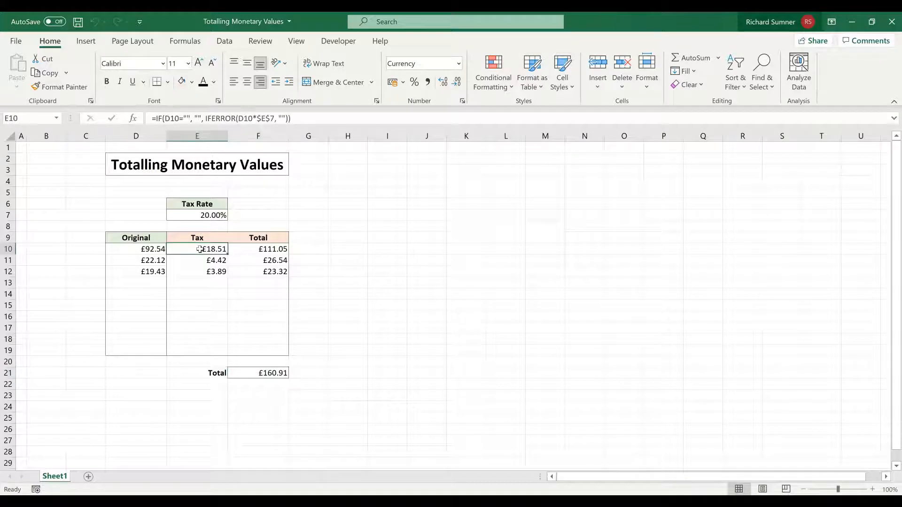
left_click_drag(155, 250, 141, 283)
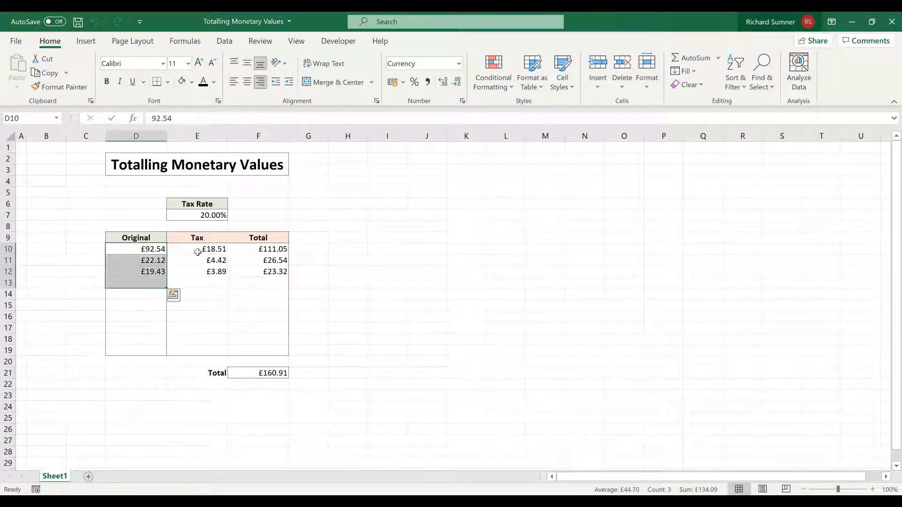
left_click(221, 219)
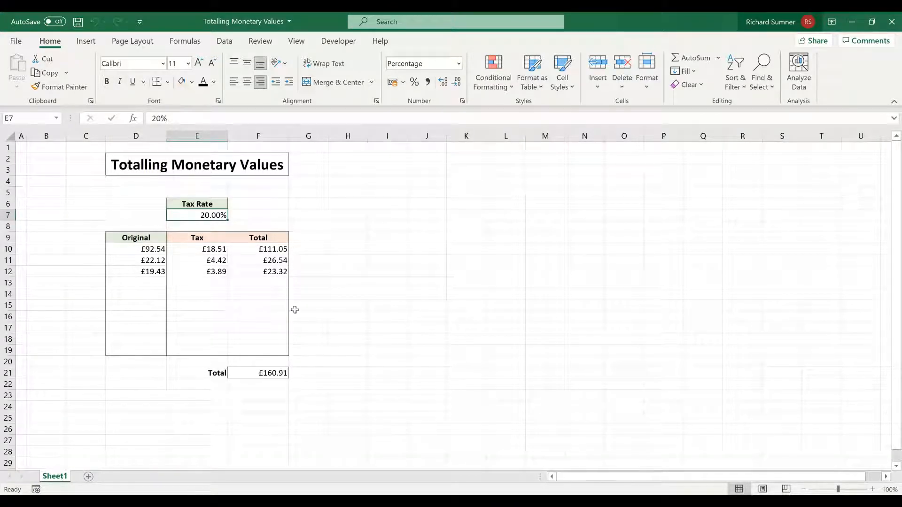
left_click(402, 261)
Set the tax rate in E7 to 19%
left_click(221, 217)
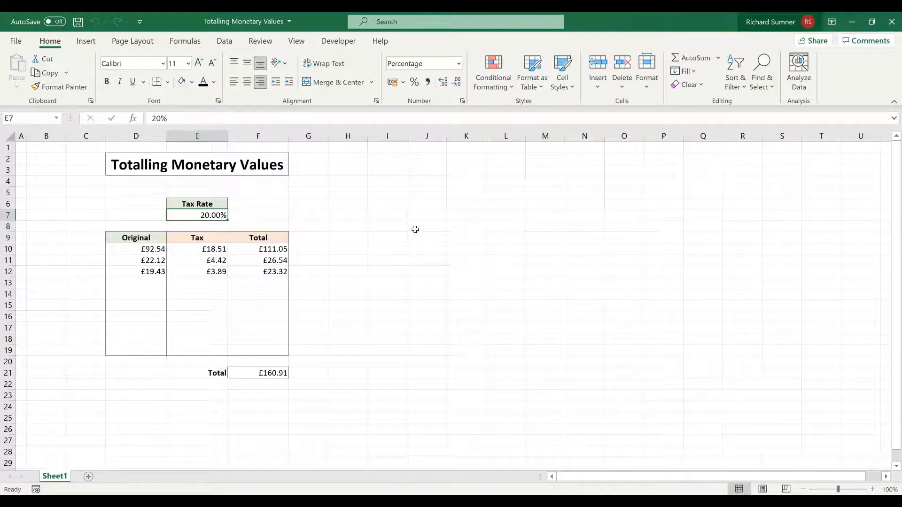
type("19")
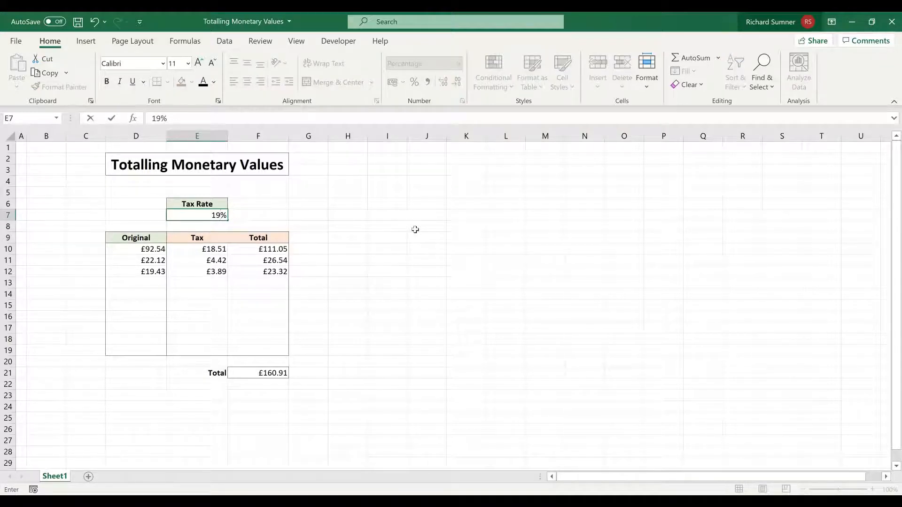
key("Return")
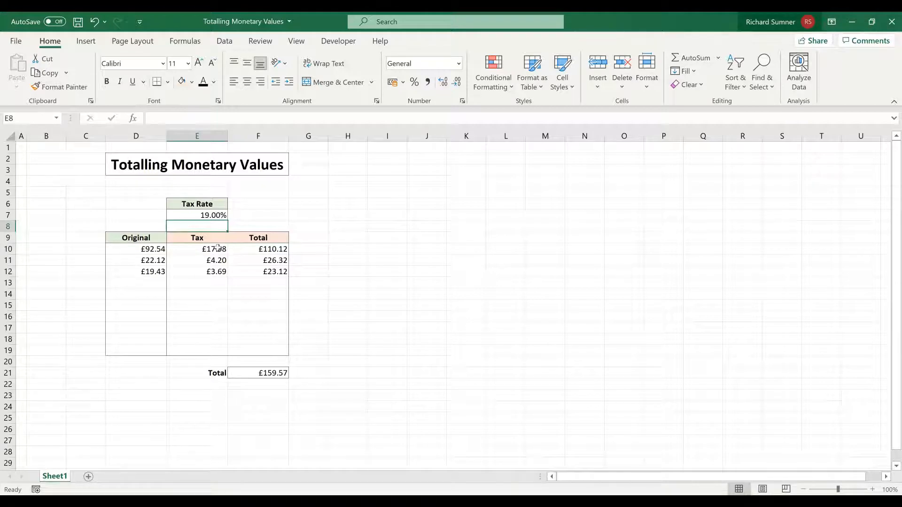
Format the tax cells E10:E19 as currency with 3 decimal places
left_click_drag(219, 249, 212, 325)
right_click(214, 329)
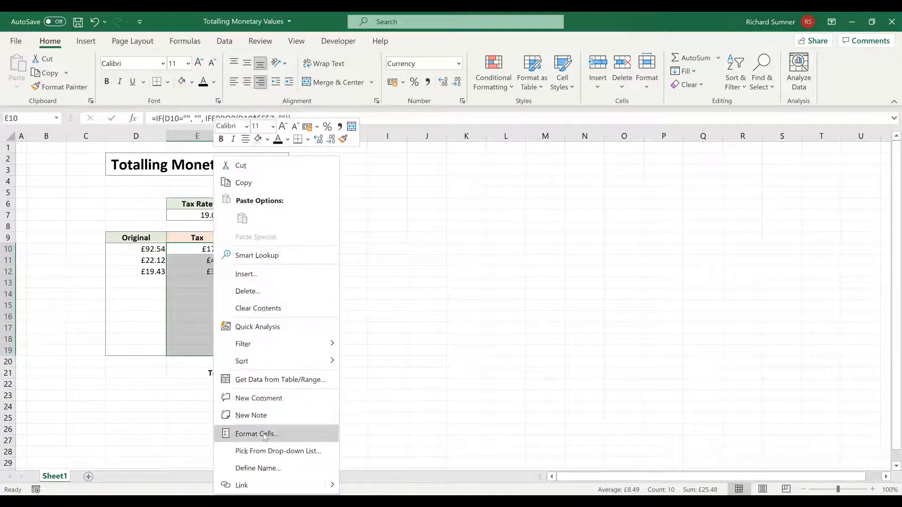
left_click(144, 208)
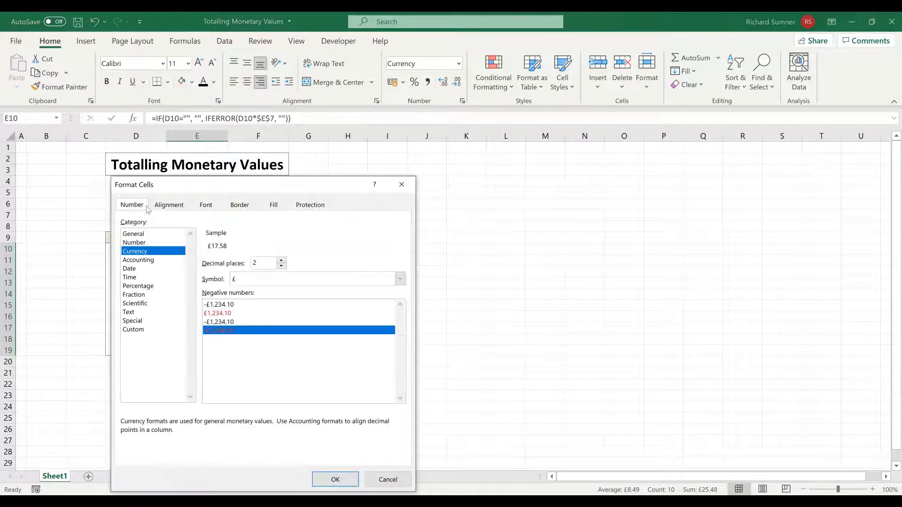
left_click(281, 261)
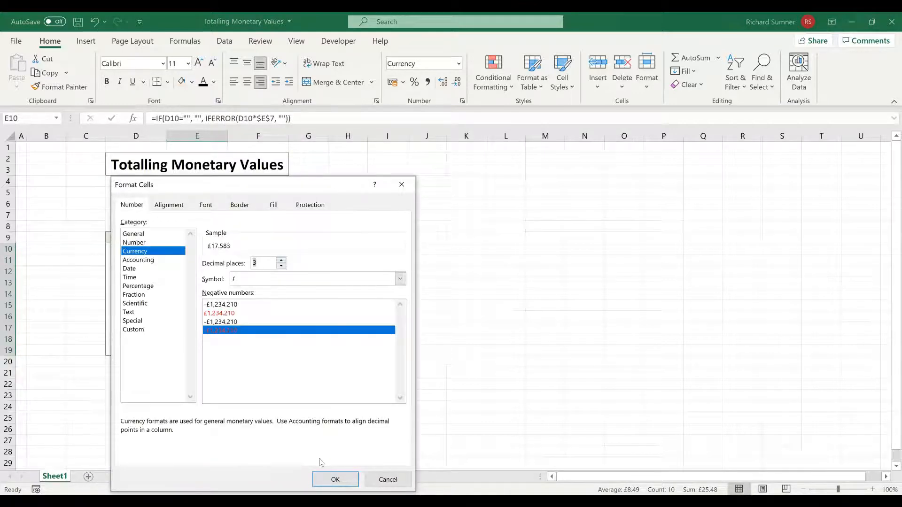
key("Return")
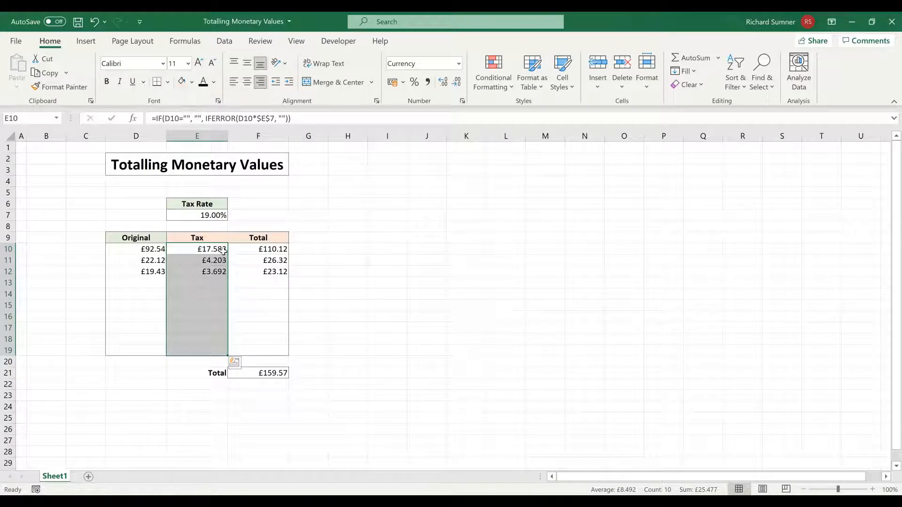
Return the currency format of the tax cells E10:E19 to 2 decimal places
right_click(213, 275)
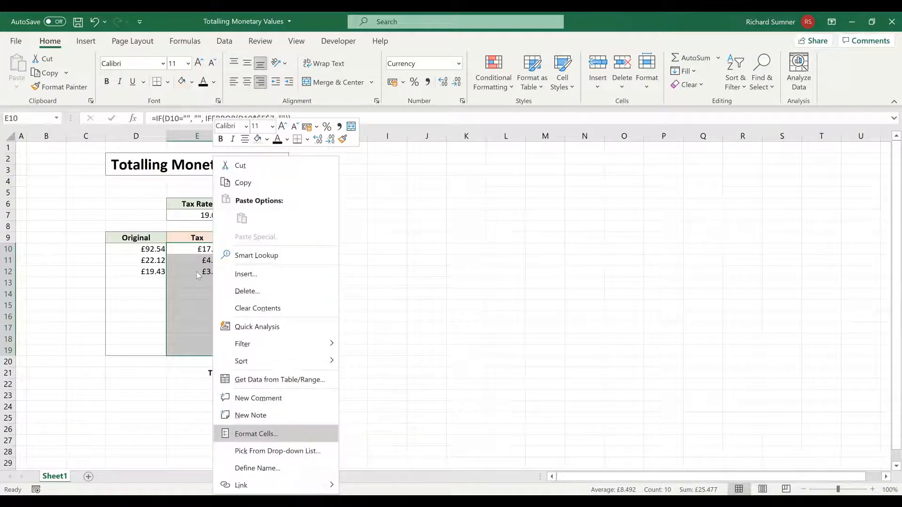
key("Return")
left_click(277, 266)
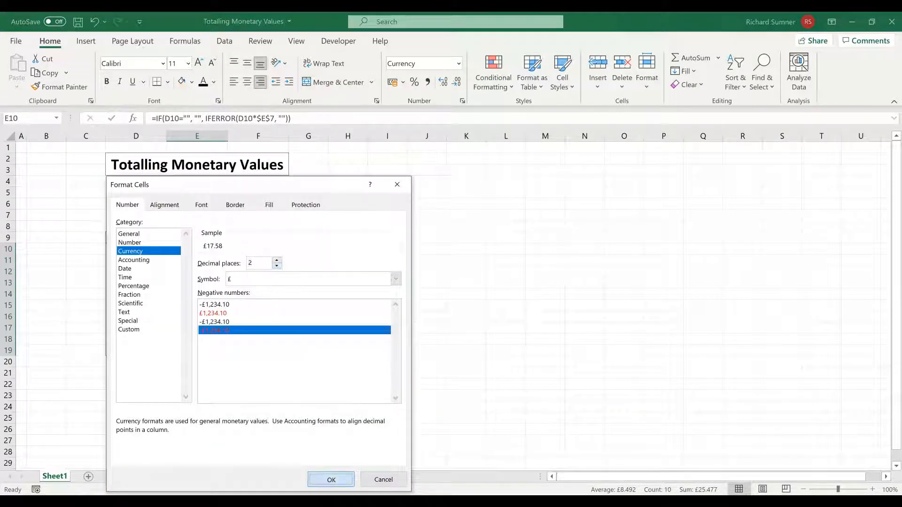
key("Return")
left_click(390, 307)
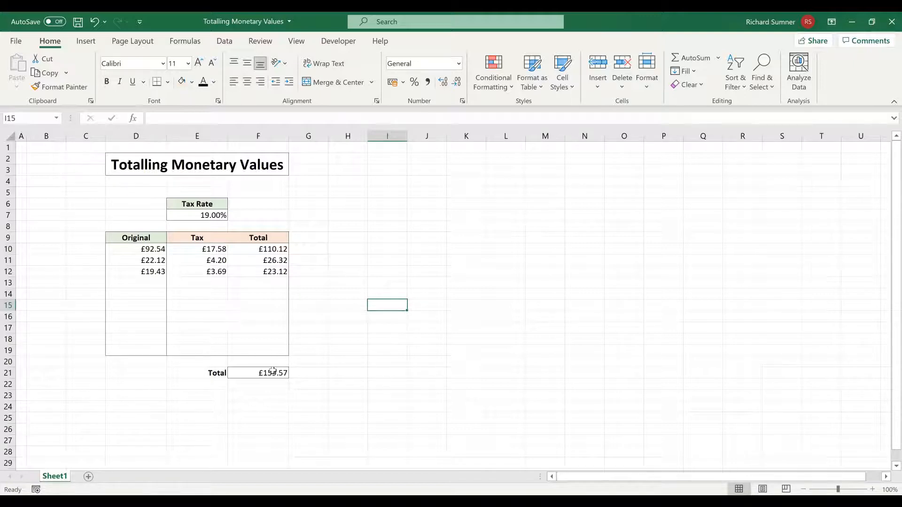
Strip the IF and IFERROR wrappers from the tax formula in E10, leaving =D10*$E$7
left_click(215, 248)
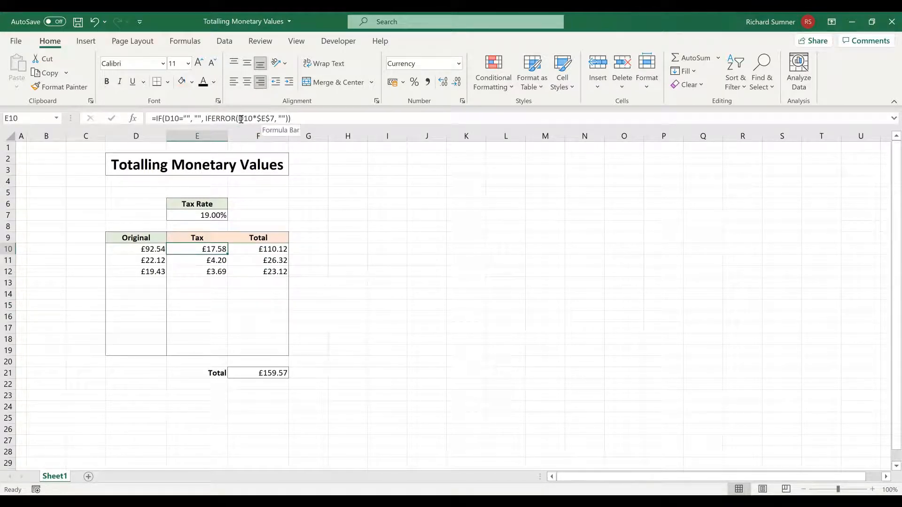
left_click_drag(239, 118, 157, 121)
key("Delete")
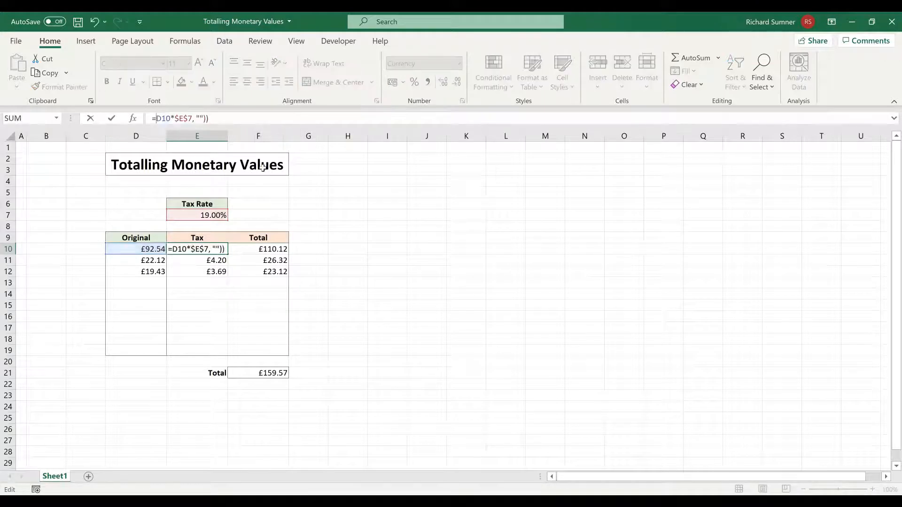
left_click(252, 121)
key("BackSpace")
key("BackSpace")
key("BackSpace")
key("BackSpace")
key("BackSpace")
key("BackSpace")
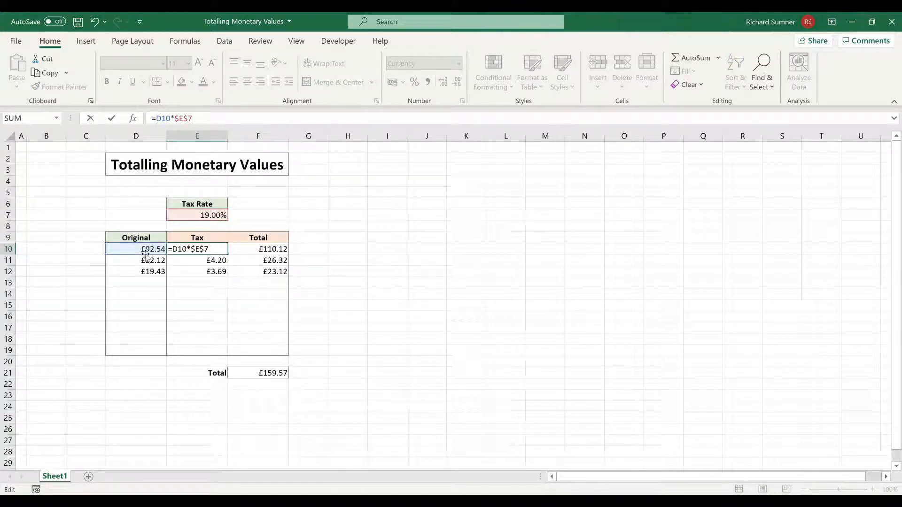
key("Return")
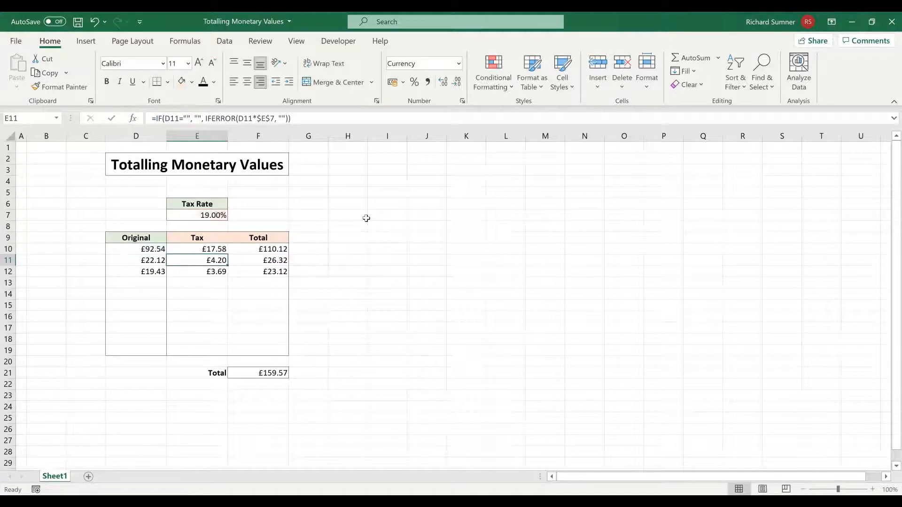
Round the tax calculation in E10 to two decimals with the formula =ROUND(D10*$E$7, 2)
key("Up")
left_click(157, 118)
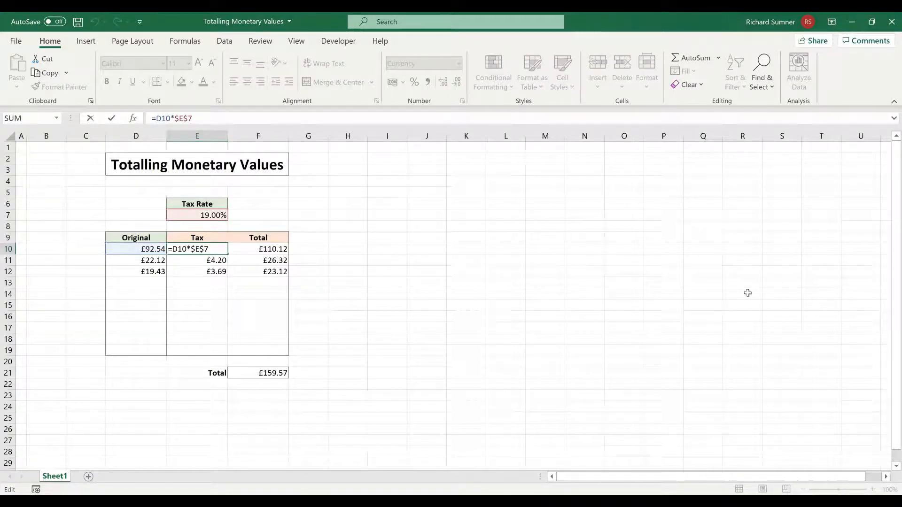
type("ROUND(")
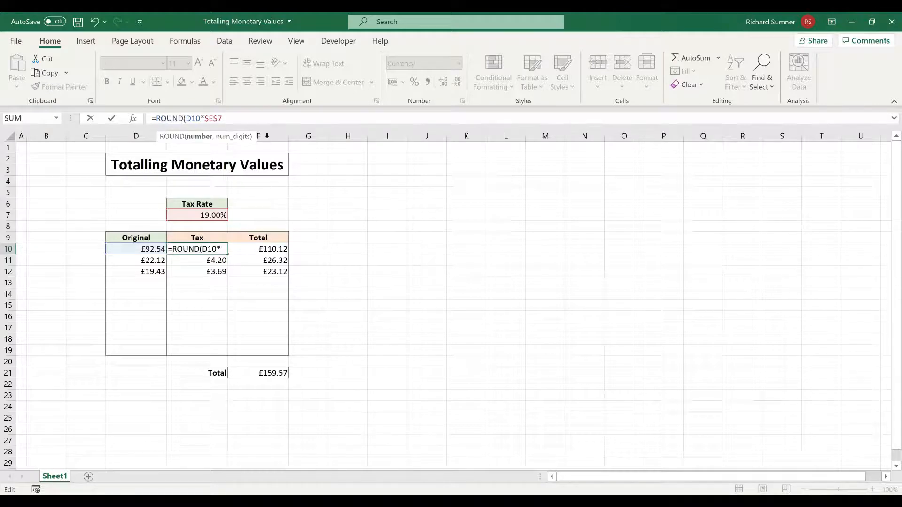
left_click(271, 121)
type(",")
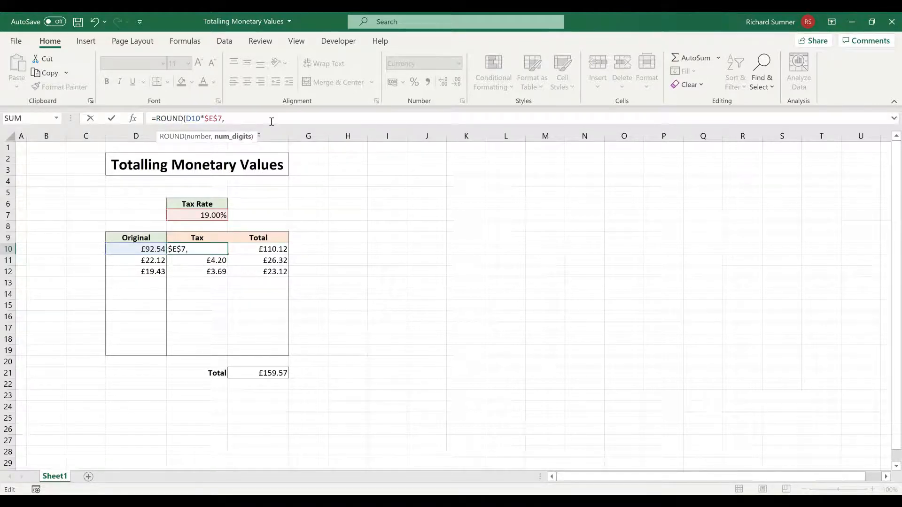
type(" 2)")
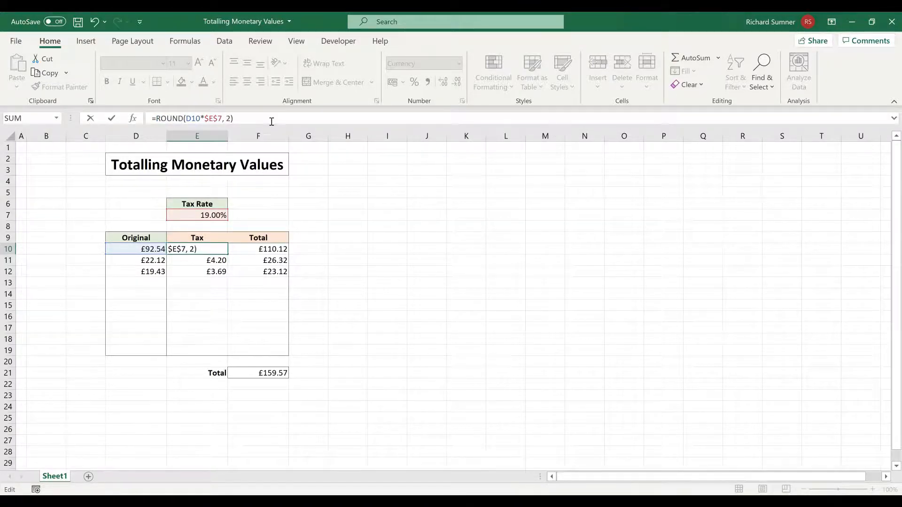
key("Return")
Copy the rounded tax formula from E10 and paste only the formula into E11:E12
right_click(204, 249)
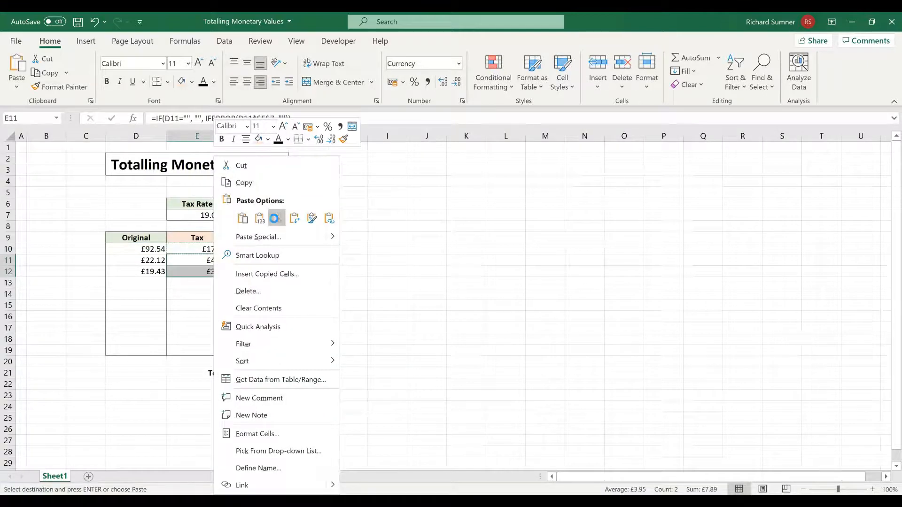
left_click(277, 219)
left_click(387, 271)
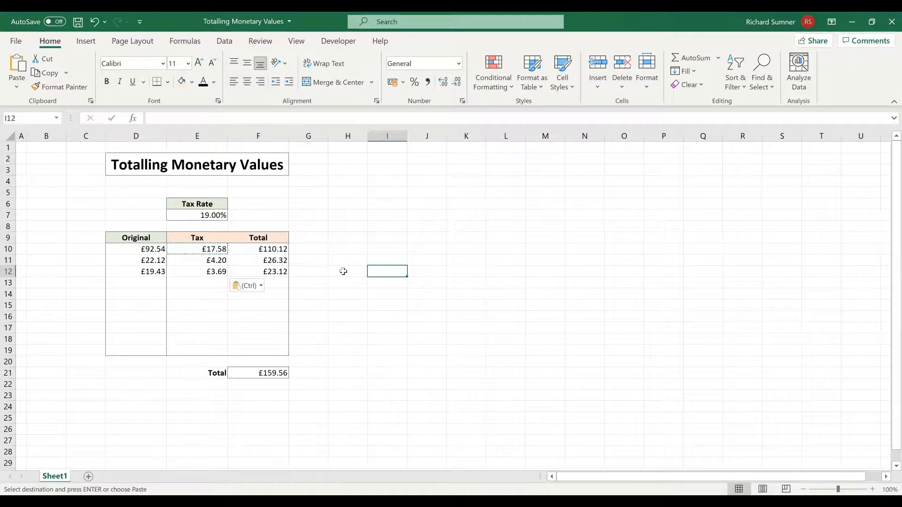
key("Escape")
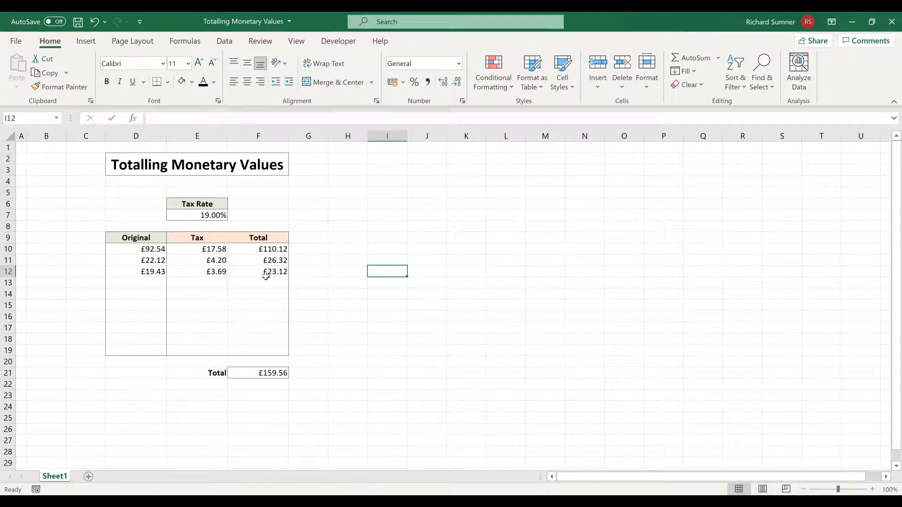
Examine how the row total in F10 combines the original amount in D10 with the rounded tax, and review the Original and Tax columns
left_click(281, 249)
left_click(161, 249)
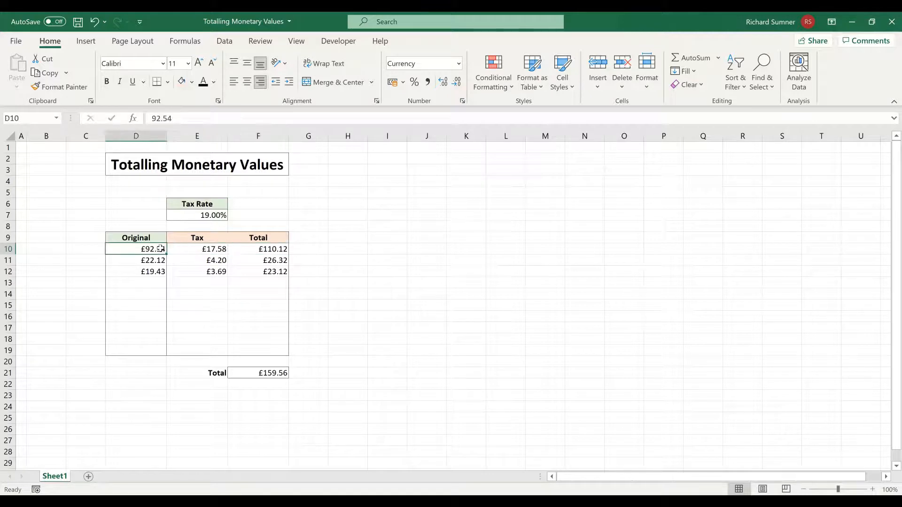
left_click(187, 249)
left_click(266, 249)
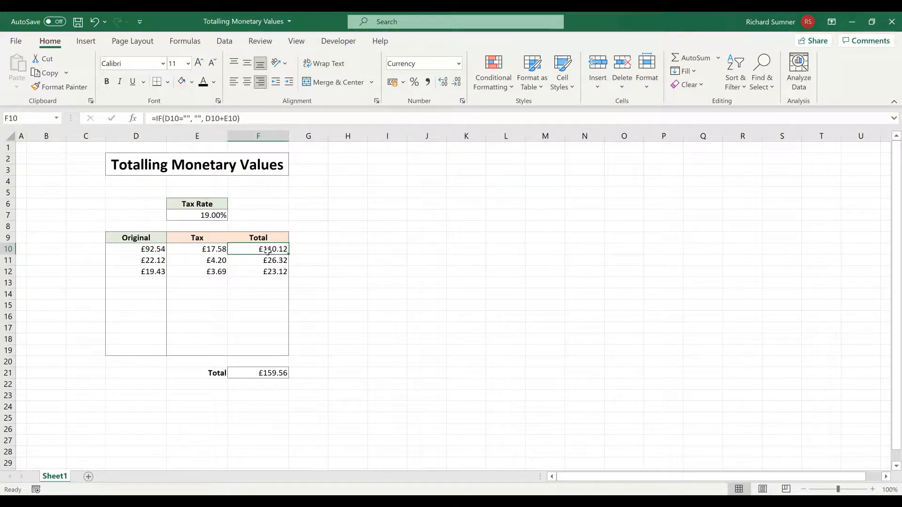
left_click(135, 249)
left_click_drag(135, 249, 143, 267)
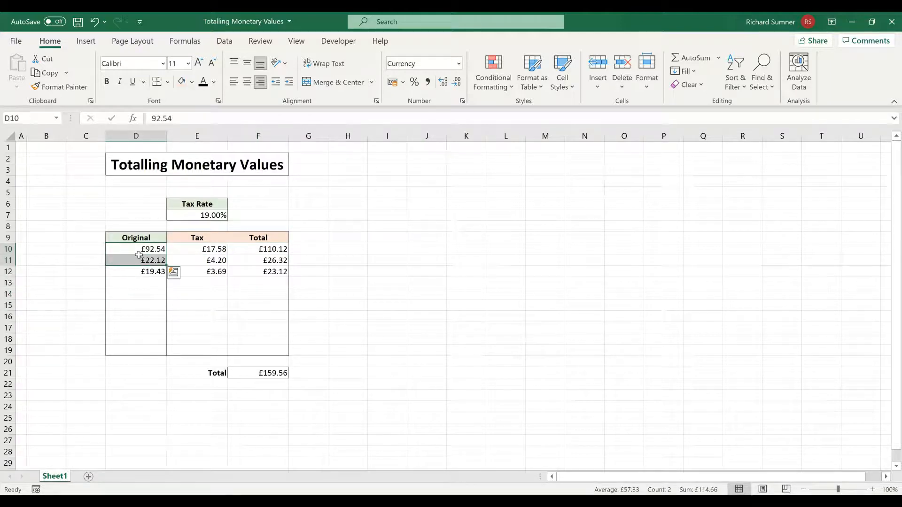
left_click(355, 267)
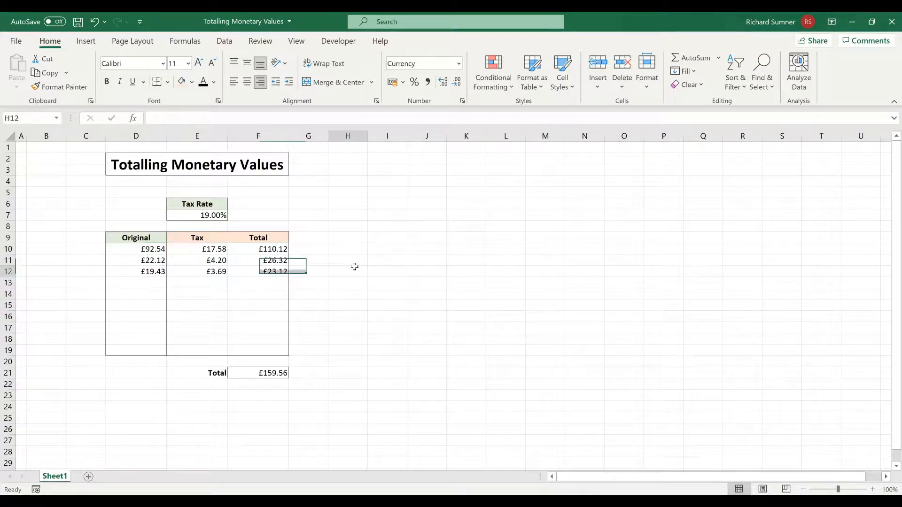
left_click(278, 248)
left_click_drag(217, 249, 220, 283)
left_click(330, 284)
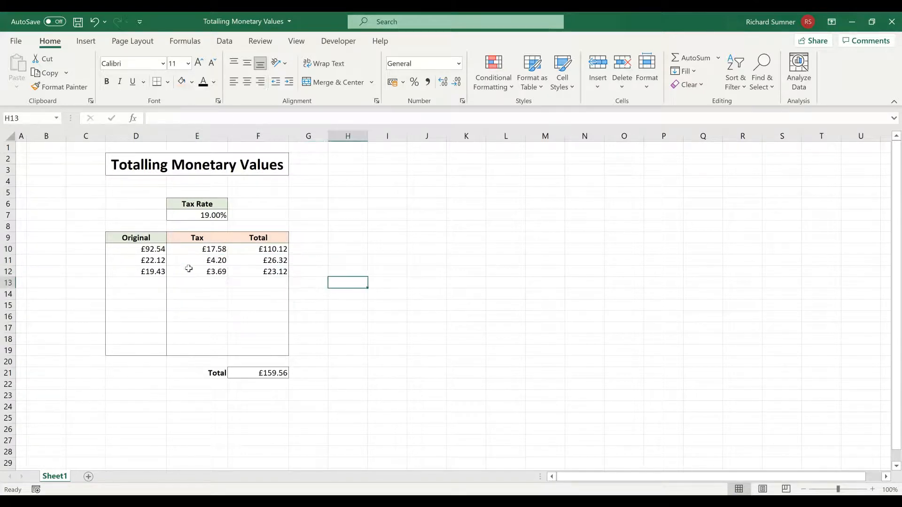